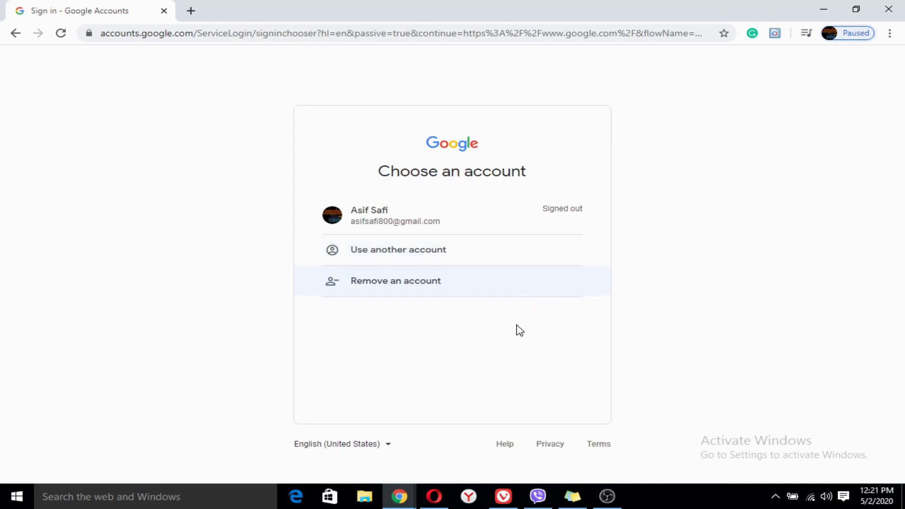
Step: Bring up the sticky note listing the account-creation steps from the taskbar
click(586, 498)
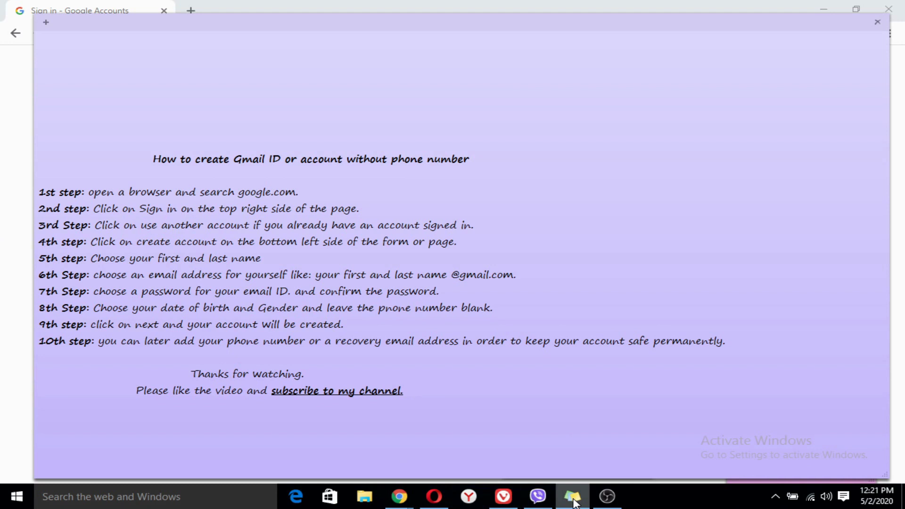
Step: Hide the note, choose 'Use another account', then create an account 'For myself'
click(400, 497)
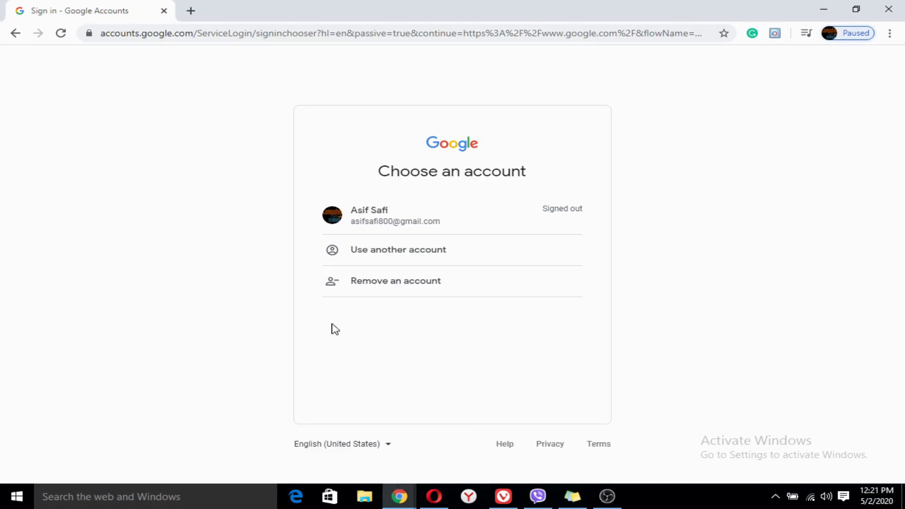
click(386, 256)
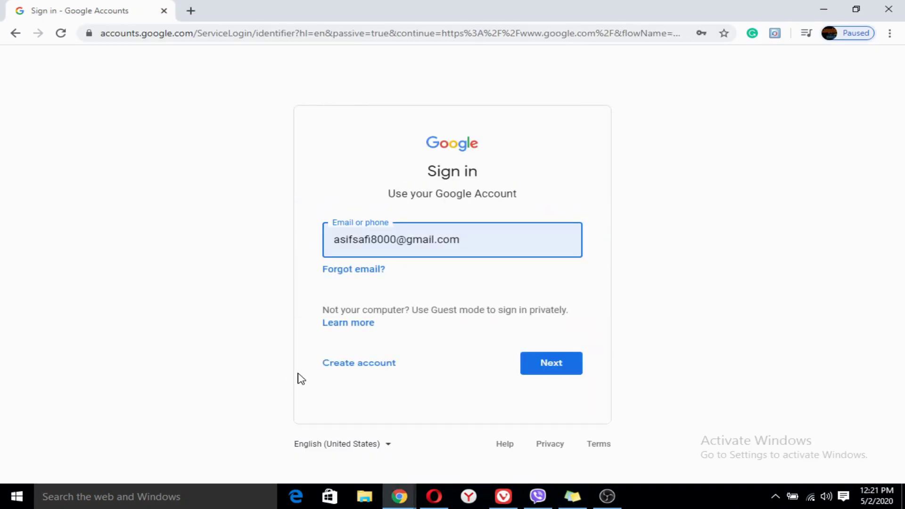
click(363, 370)
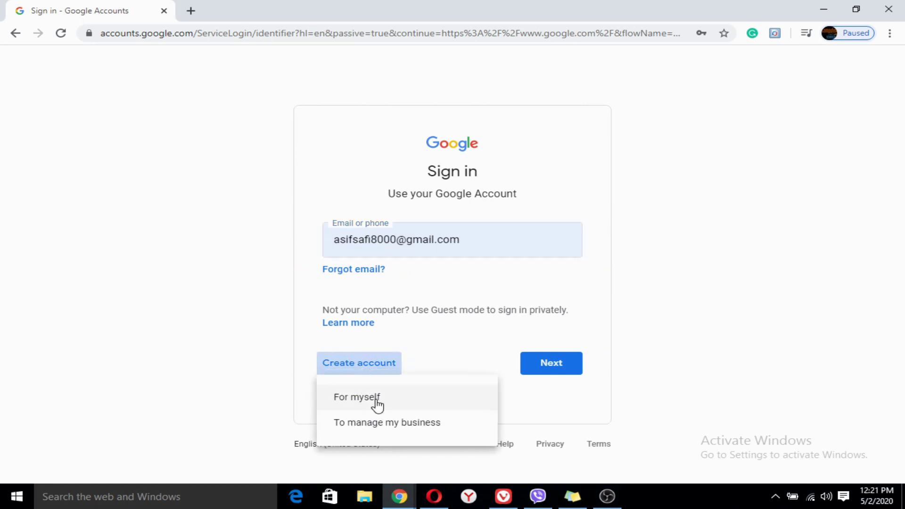
click(352, 409)
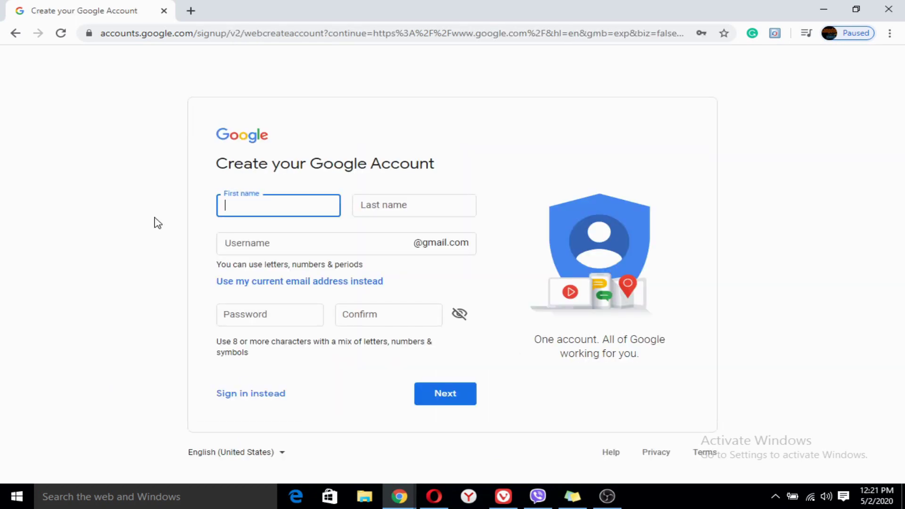
Step: In a new tab, reach google.com's Account page and start 'Create a Google Account'
click(191, 11)
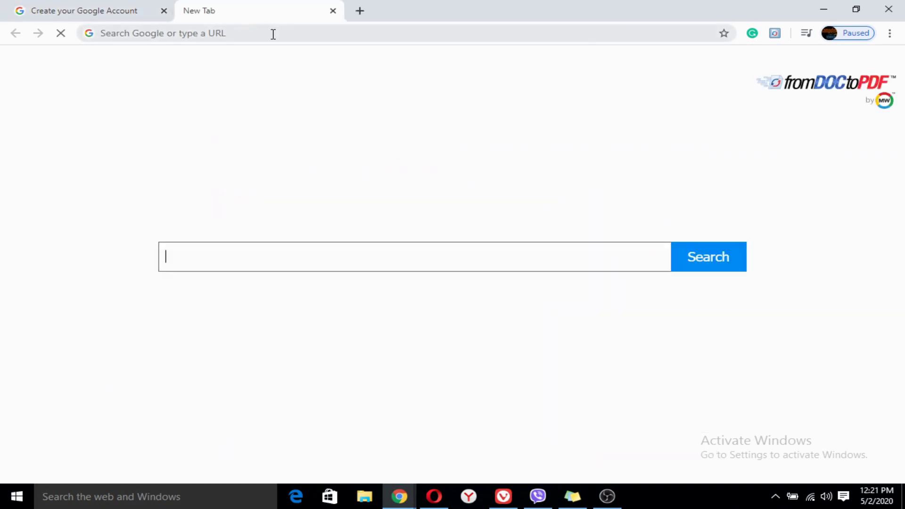
text(www.)
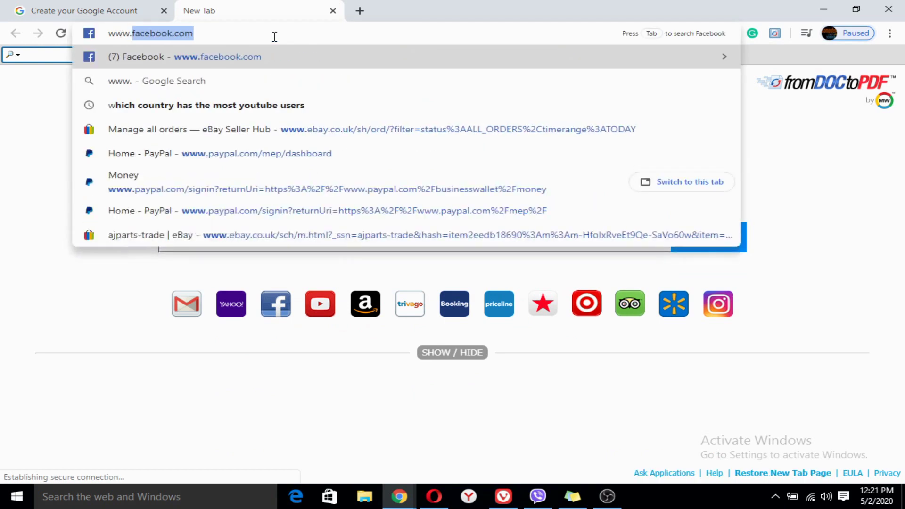
text(google.com)
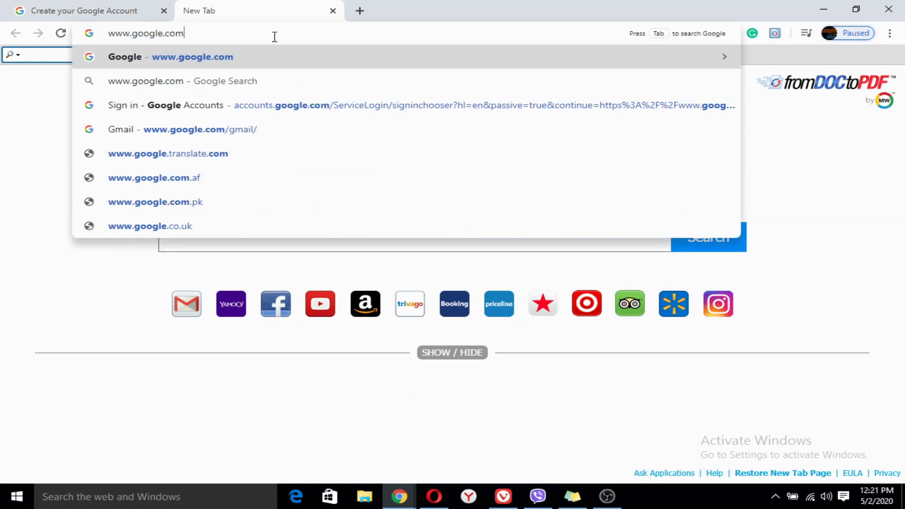
key(Return)
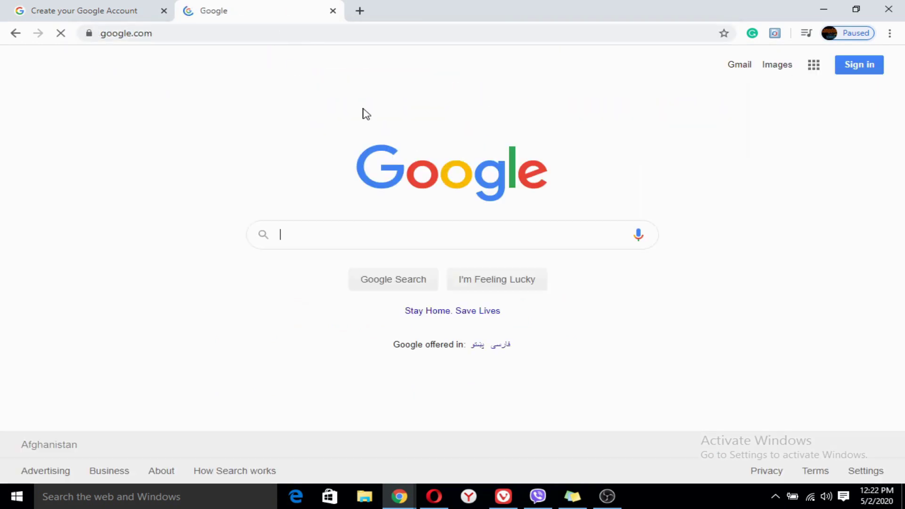
click(812, 68)
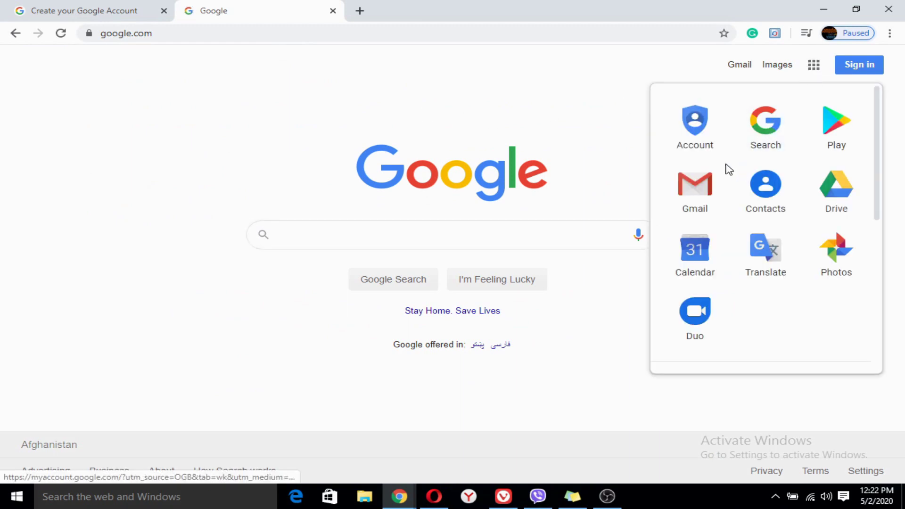
click(696, 127)
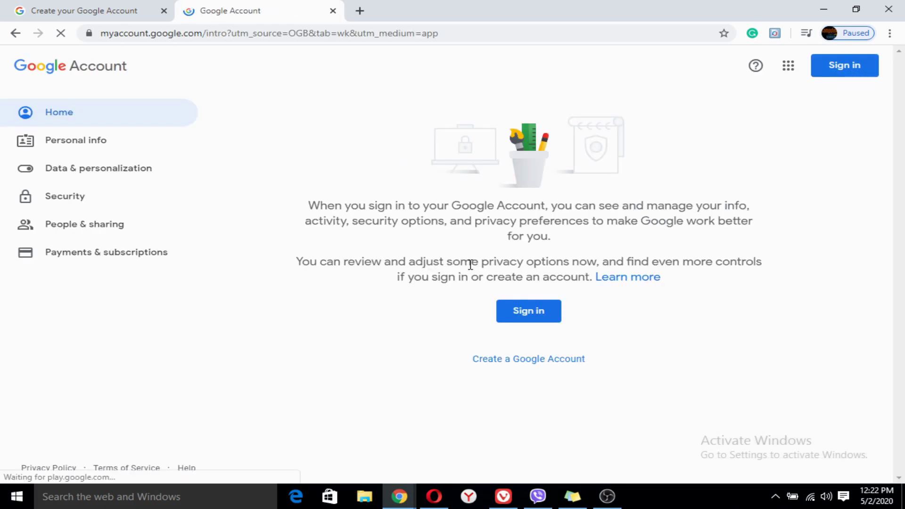
click(517, 360)
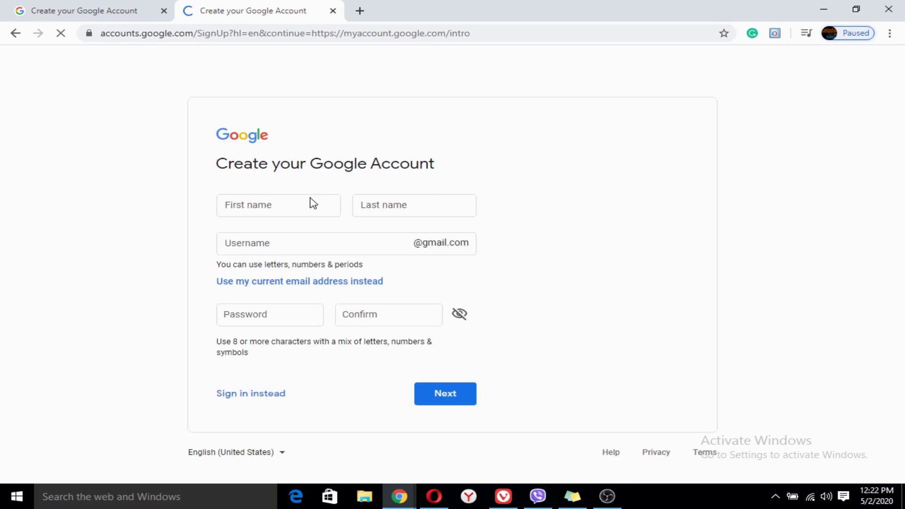
click(301, 205)
click(63, 19)
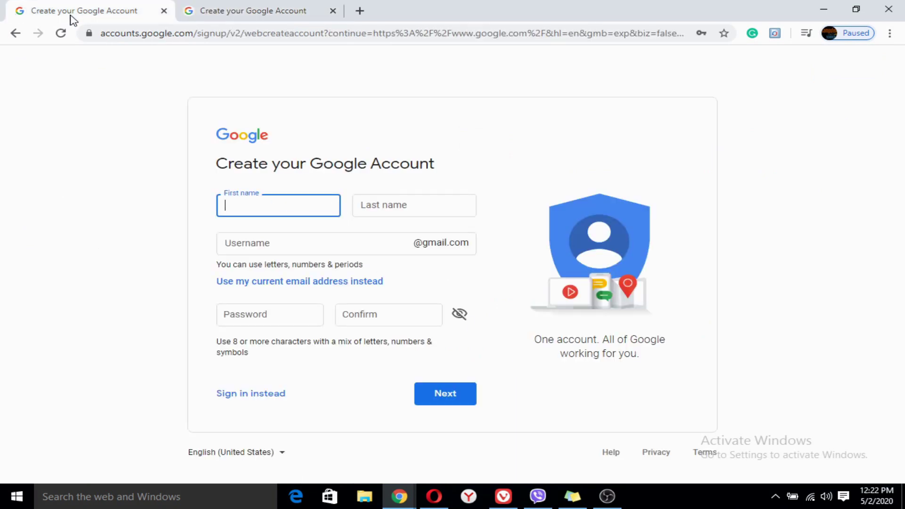
click(264, 16)
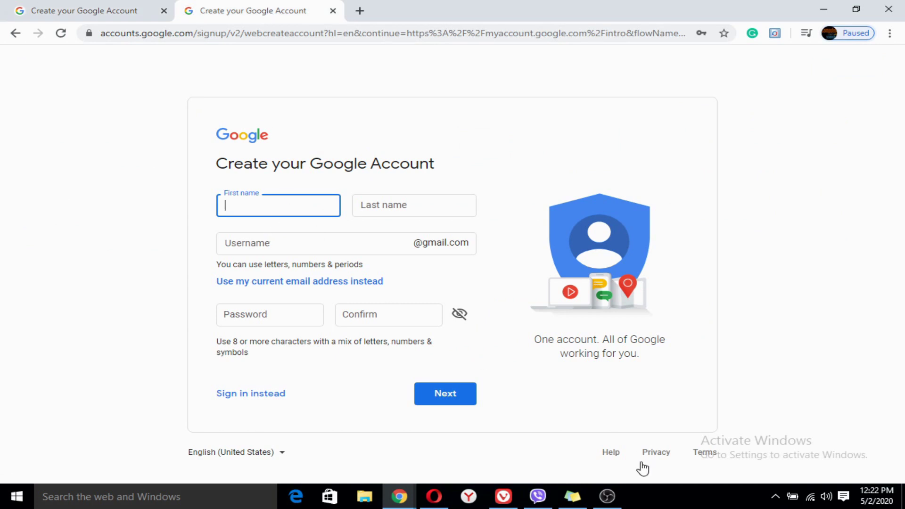
click(572, 496)
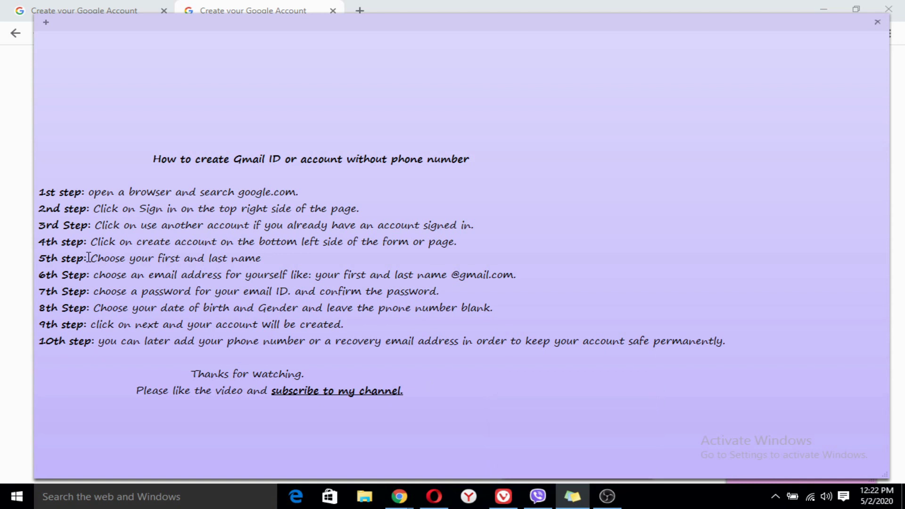
drag(88, 258, 263, 259)
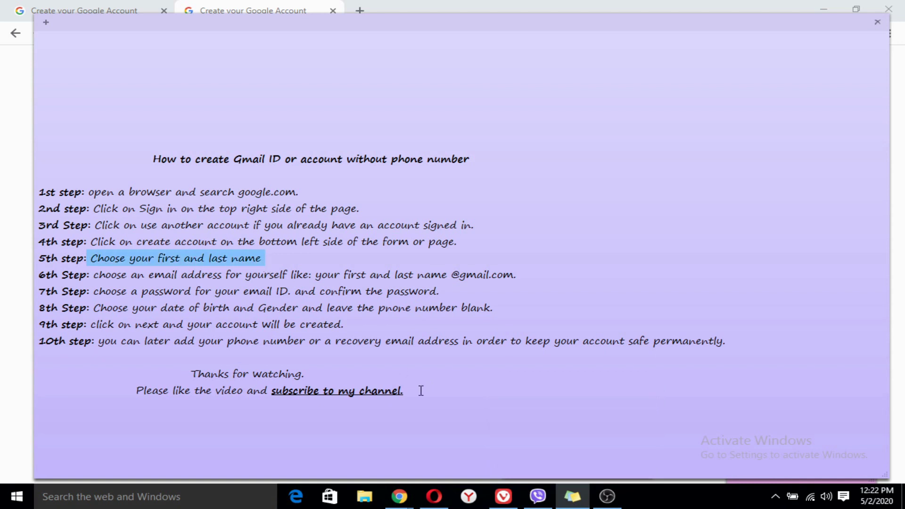
click(572, 496)
text(ABC)
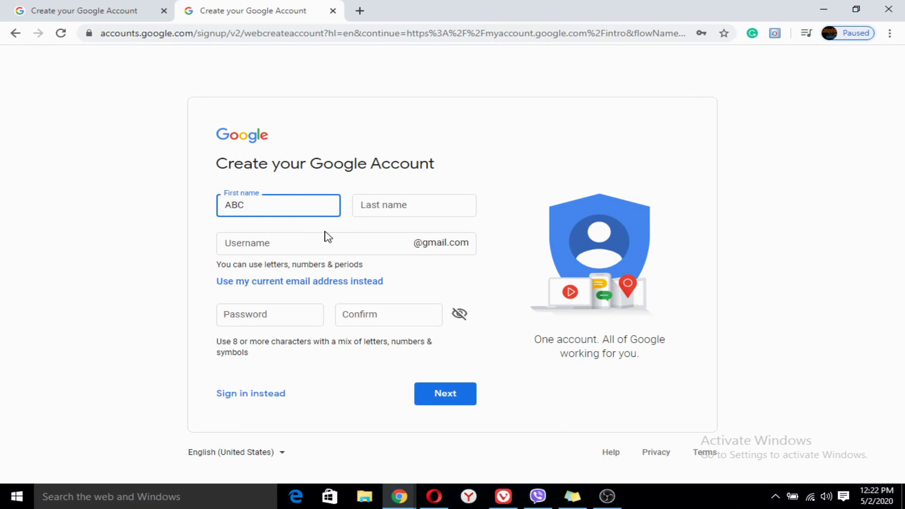
text(def)
click(395, 208)
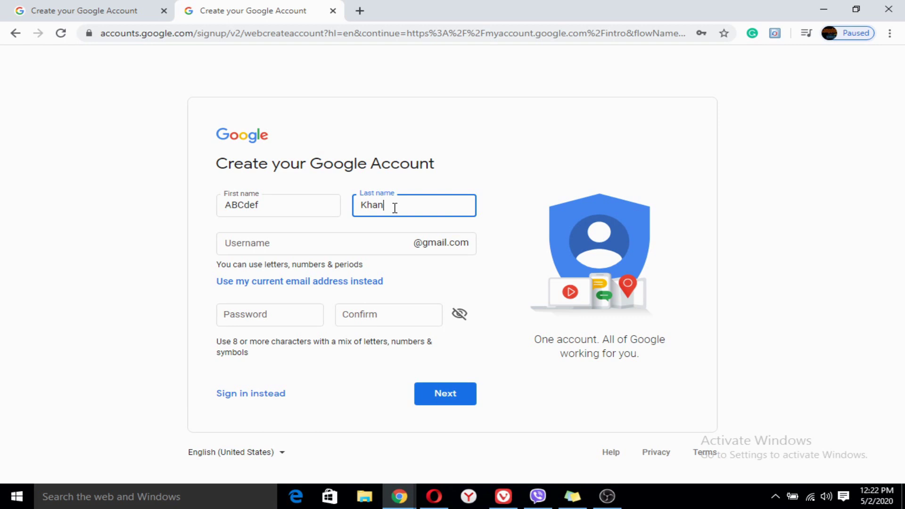
click(294, 245)
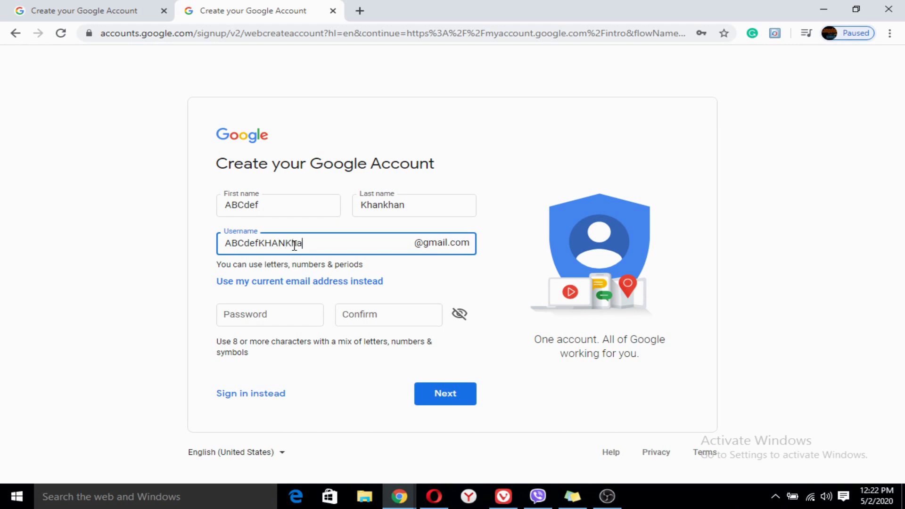
click(294, 316)
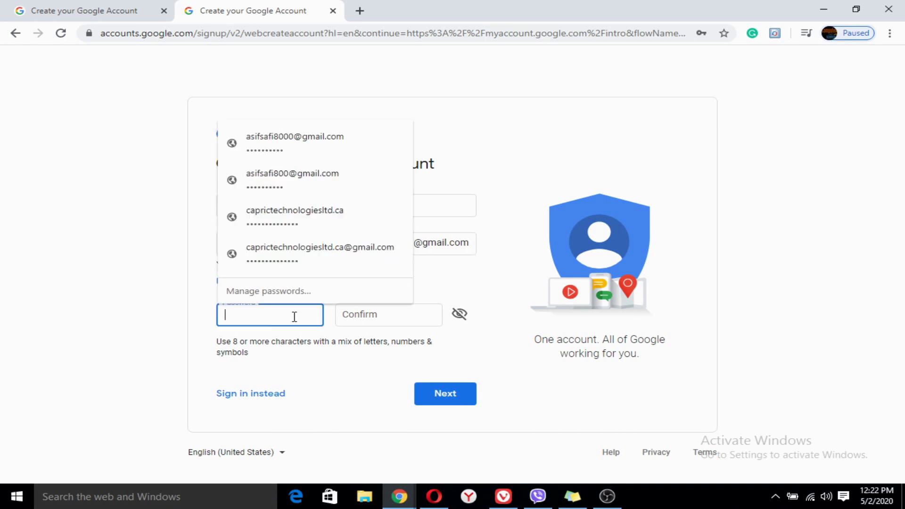
click(158, 283)
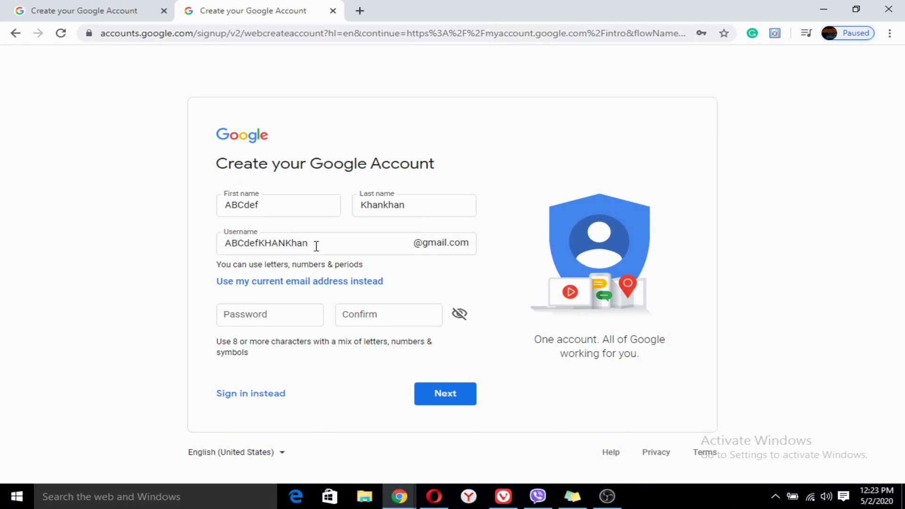
drag(316, 246, 211, 248)
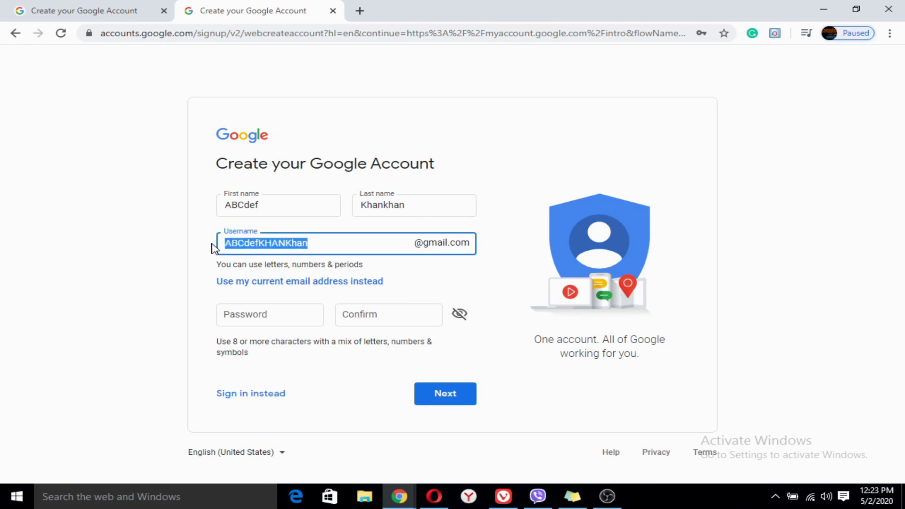
click(272, 318)
key(ctrl+v)
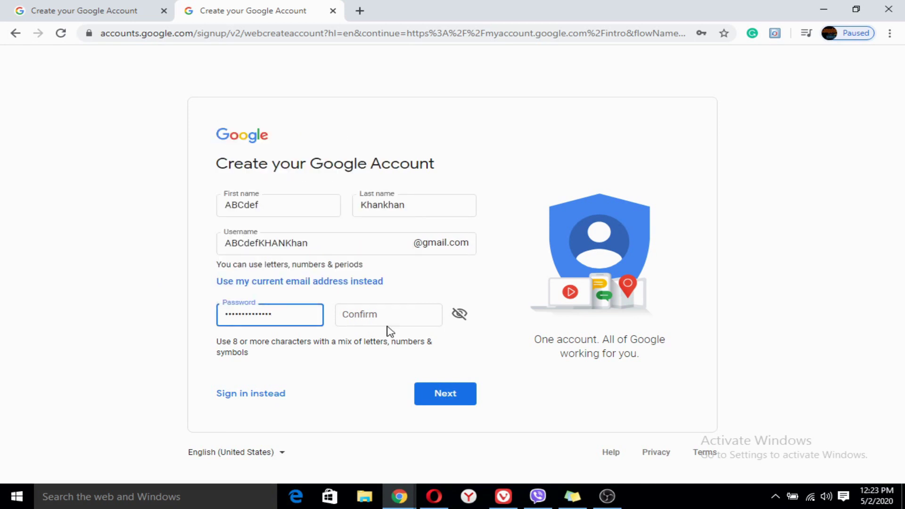
click(391, 313)
key(ctrl+v)
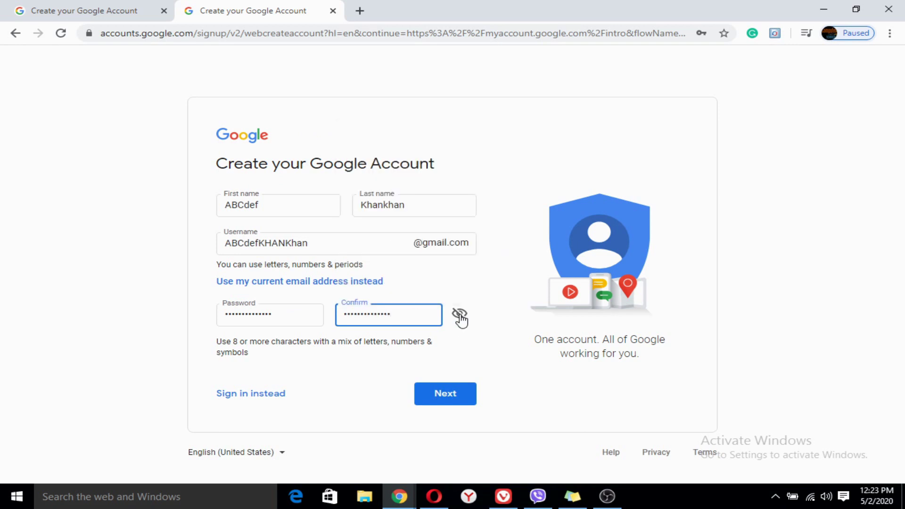
click(460, 315)
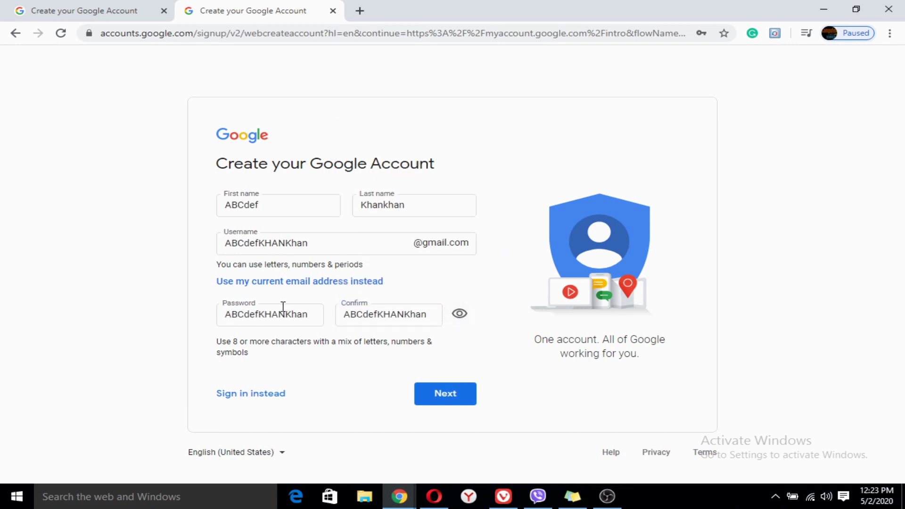
click(313, 316)
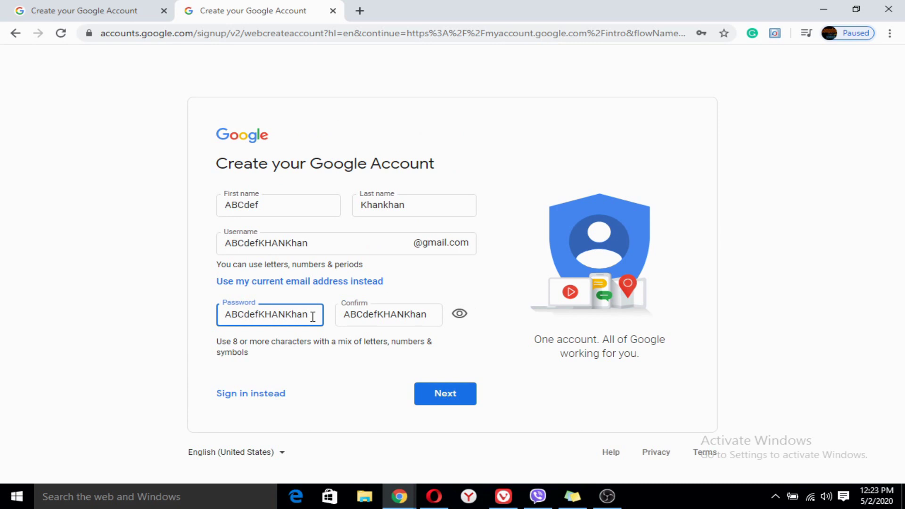
text(00)
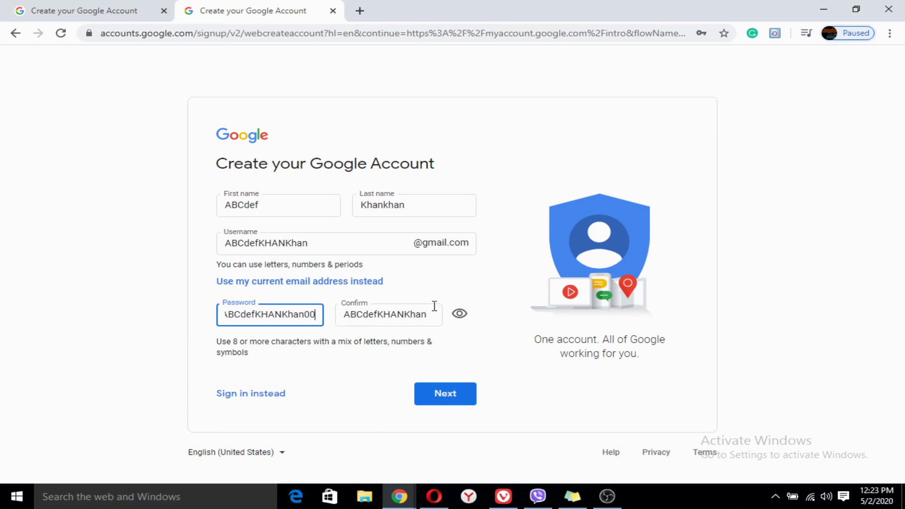
click(432, 317)
text(00)
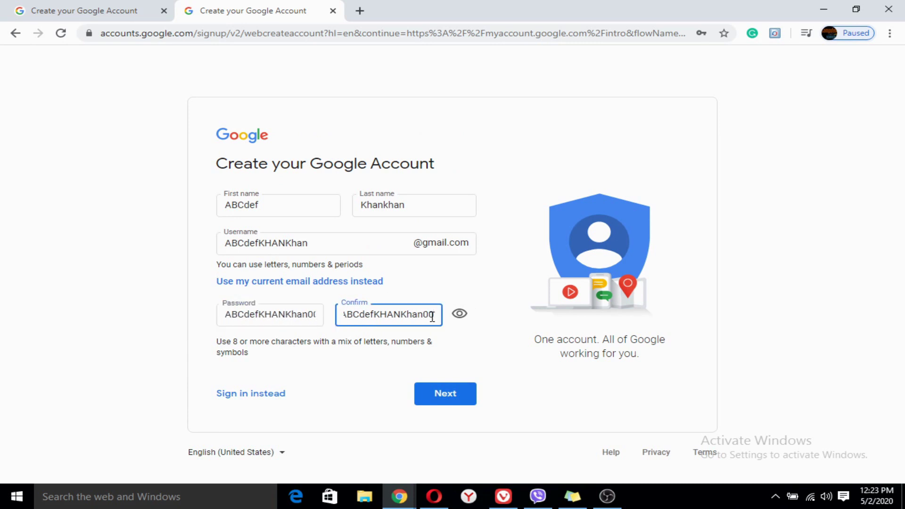
click(446, 398)
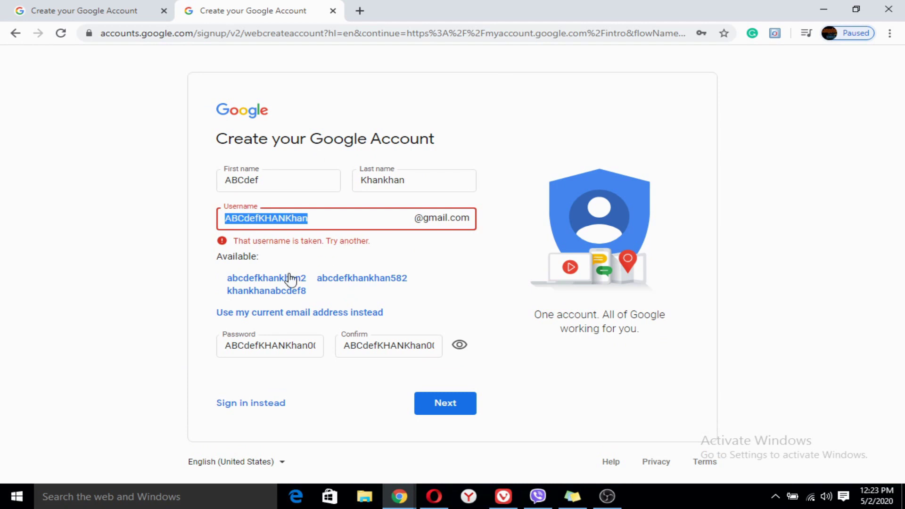
click(367, 281)
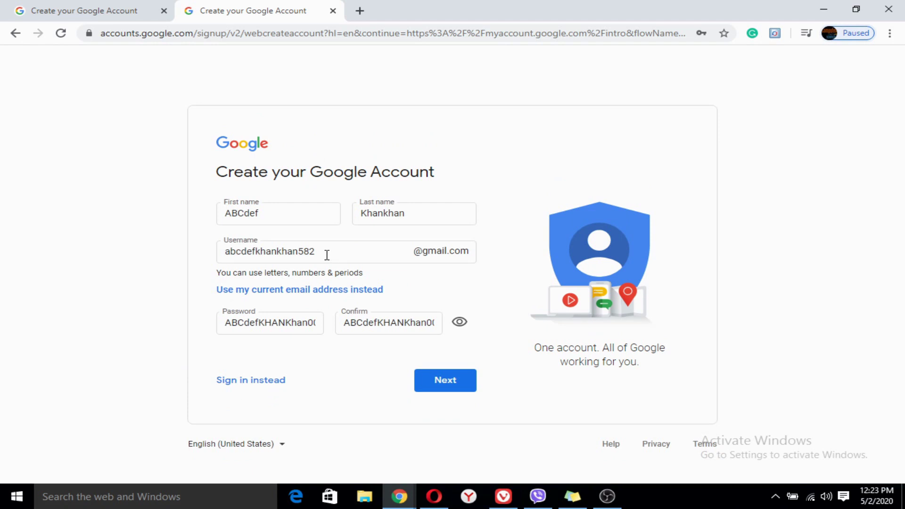
click(444, 382)
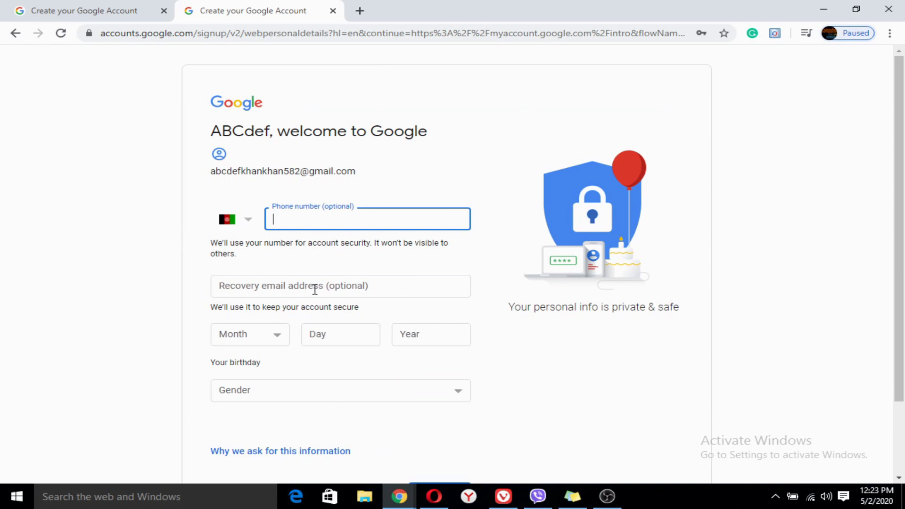
click(330, 286)
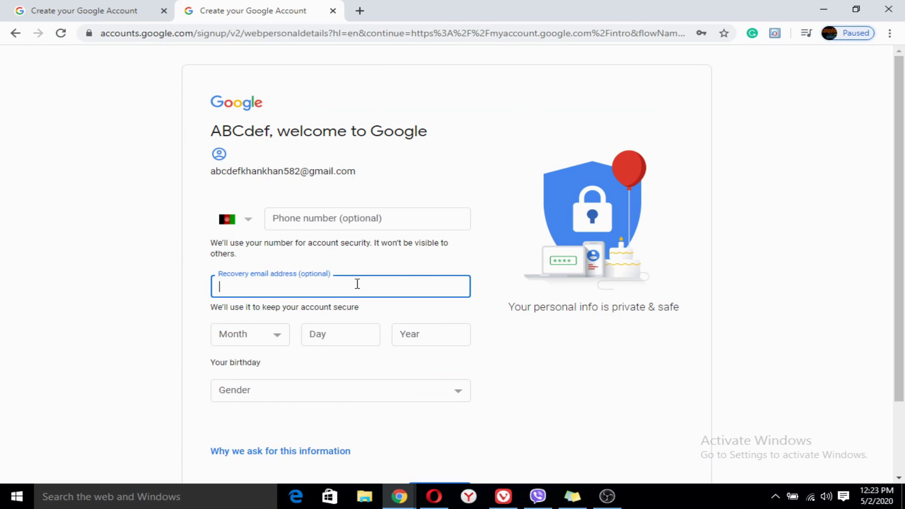
click(126, 303)
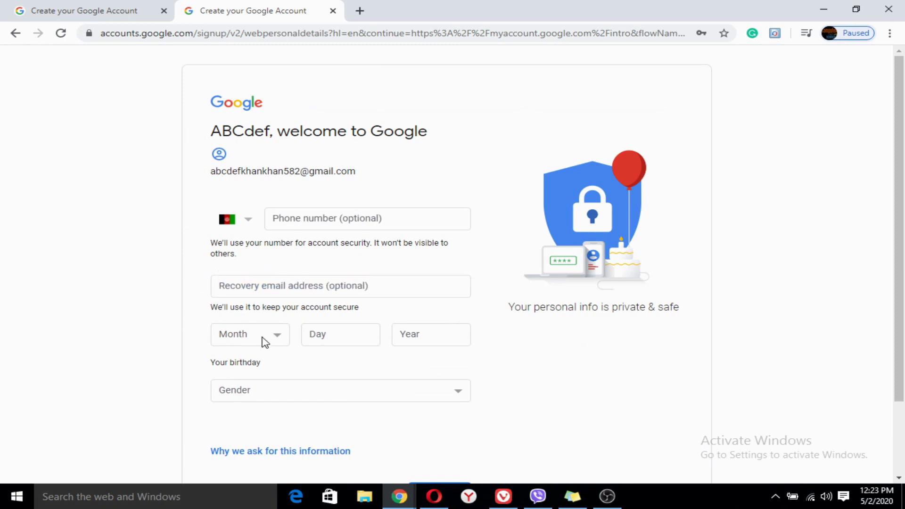
click(286, 338)
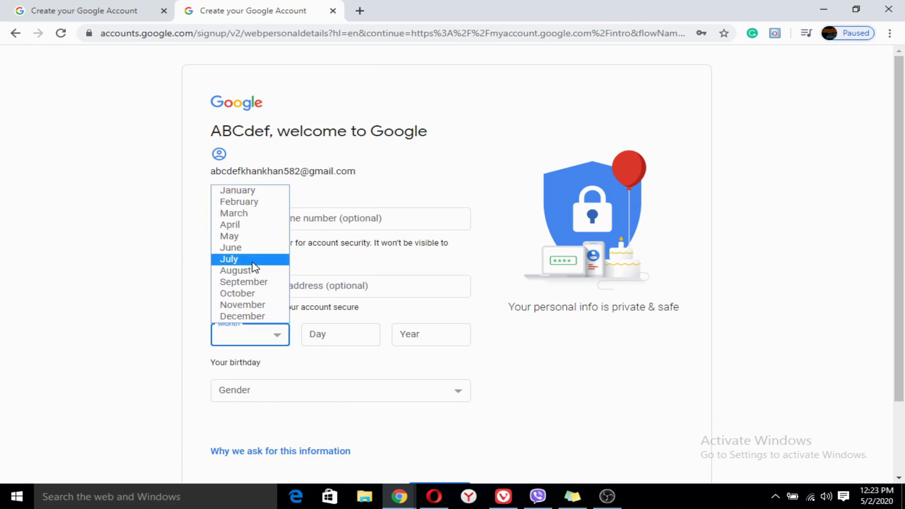
click(230, 259)
click(355, 335)
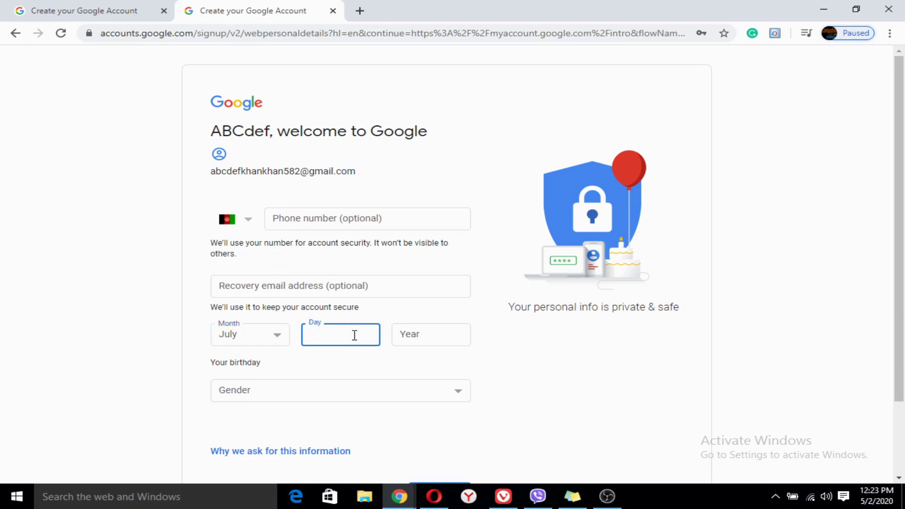
text(6)
click(420, 337)
text(199)
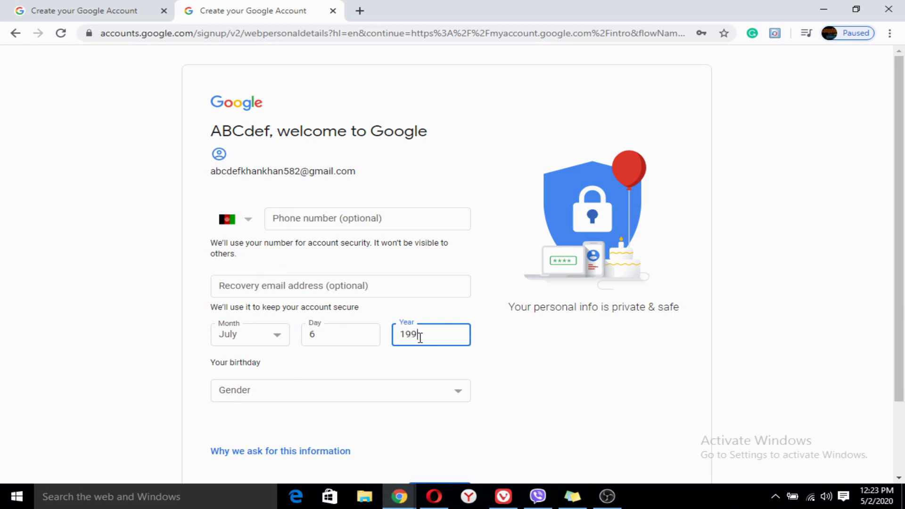
text(5)
Step: Set the gender to Female after reconsidering a first choice
click(316, 397)
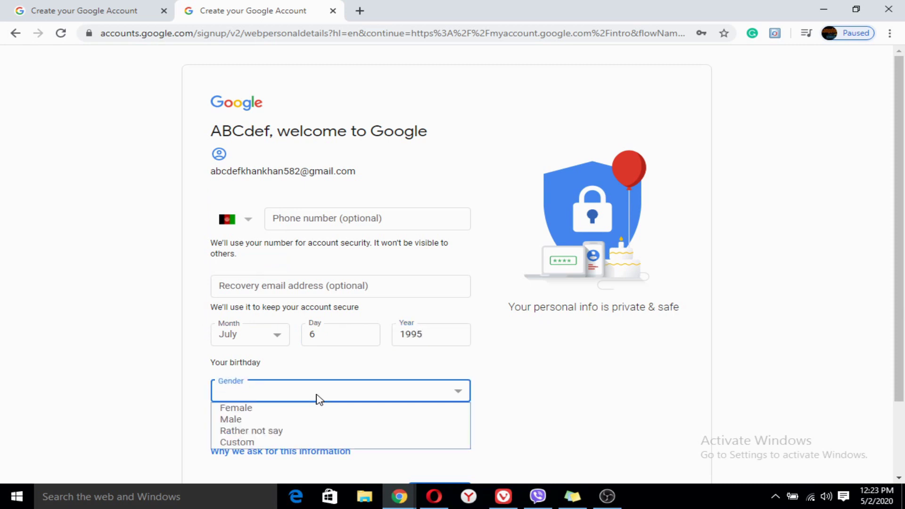
click(302, 417)
click(321, 398)
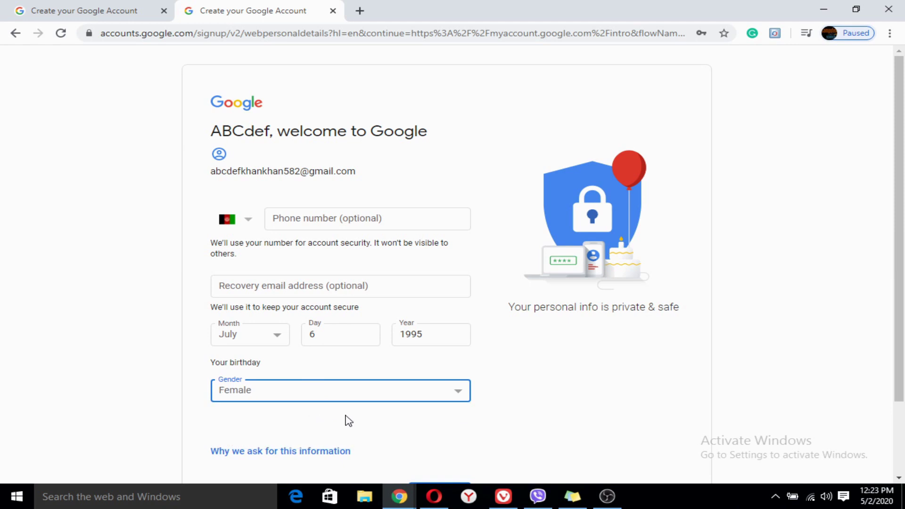
click(452, 434)
scroll(451, 434, down, 2)
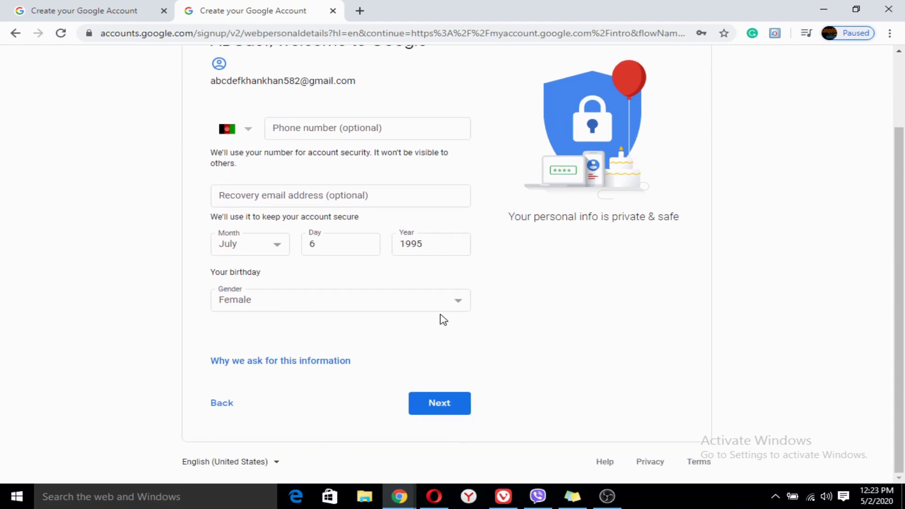
scroll(442, 318, up, 2)
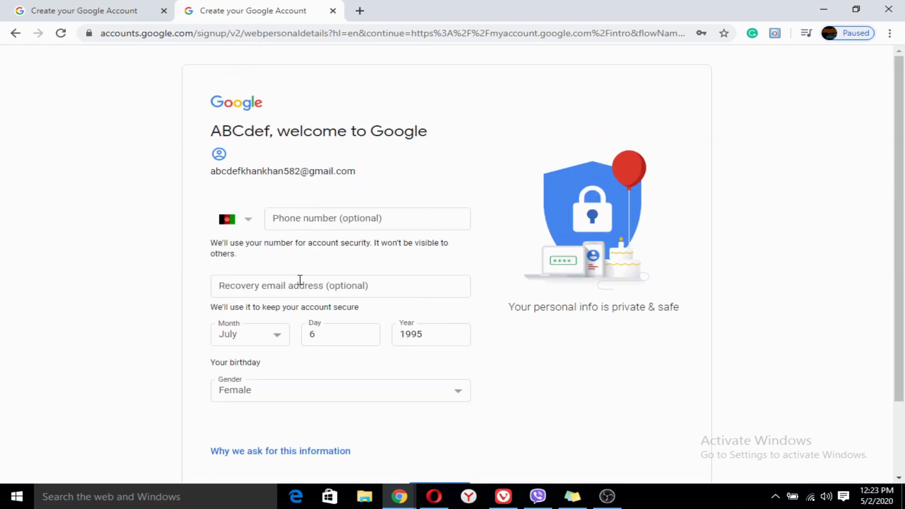
scroll(542, 365, down, 2)
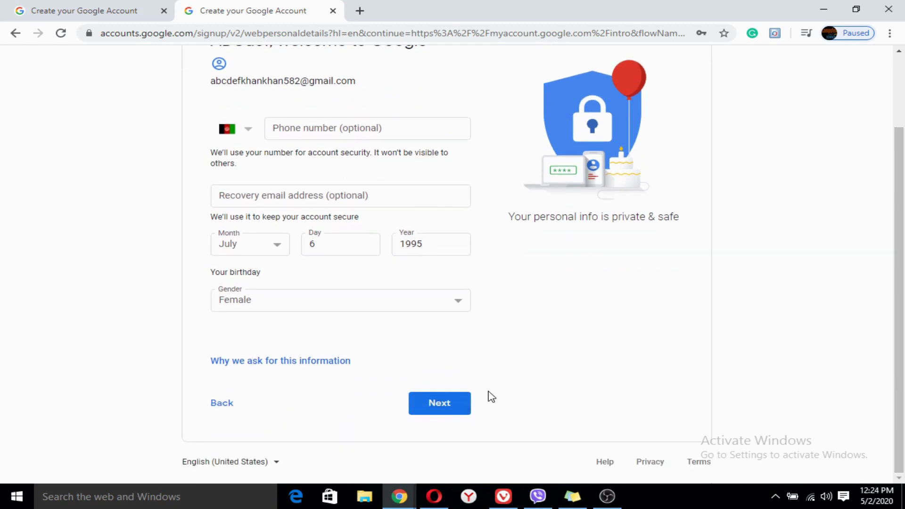
Step: Submit the personal details, agree to Privacy and Terms, and bring up the steps note
click(441, 409)
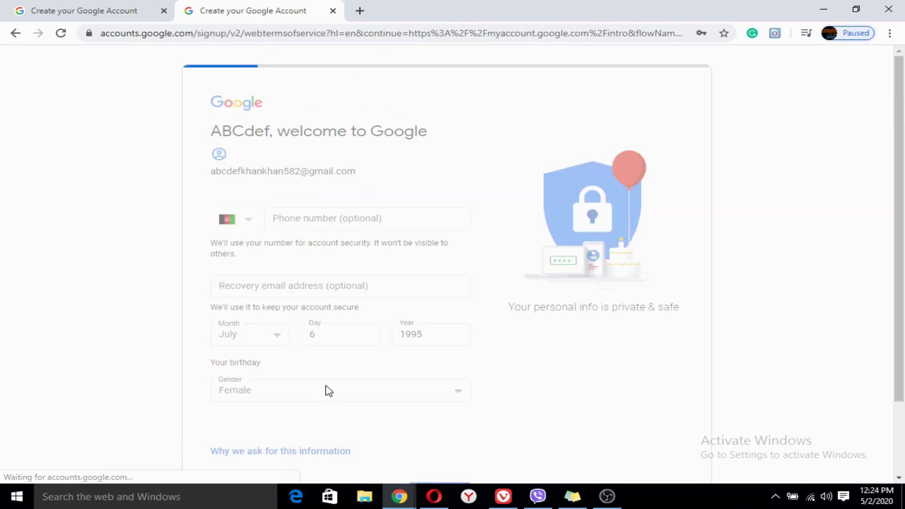
scroll(414, 347, down, 5)
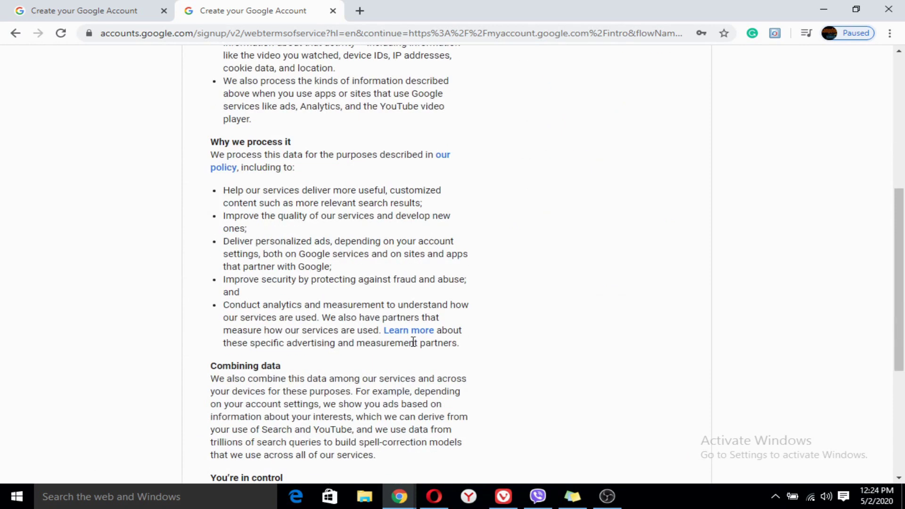
scroll(414, 344, down, 3)
click(430, 402)
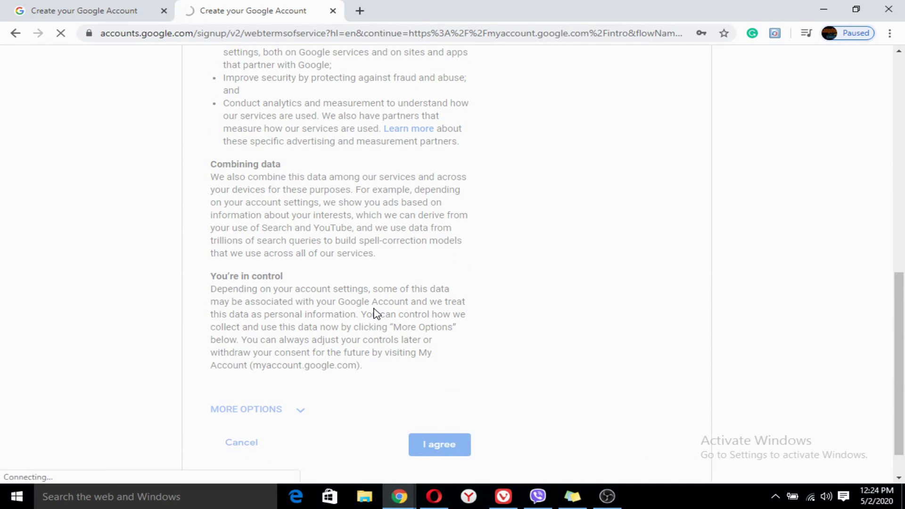
click(573, 498)
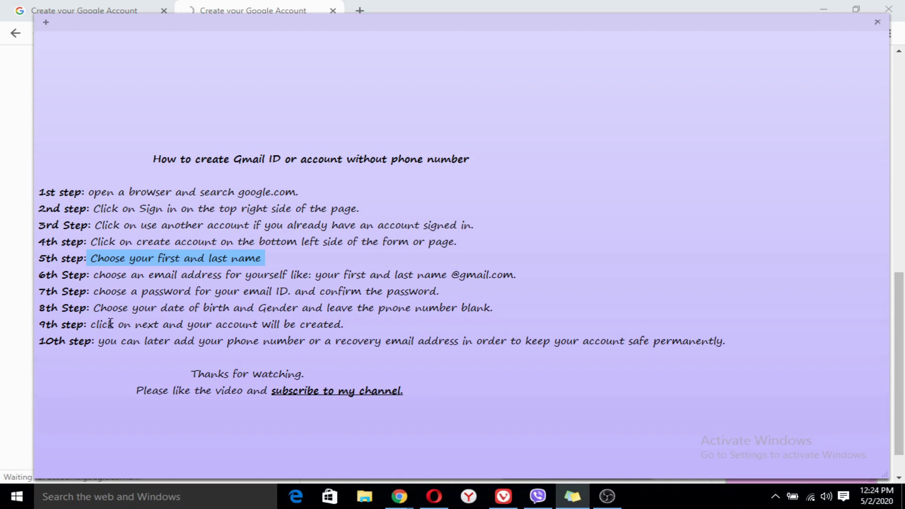
Step: Highlight the leave-phone-blank and tenth securing-the-account steps, then hide the notes
drag(324, 307, 490, 307)
click(343, 324)
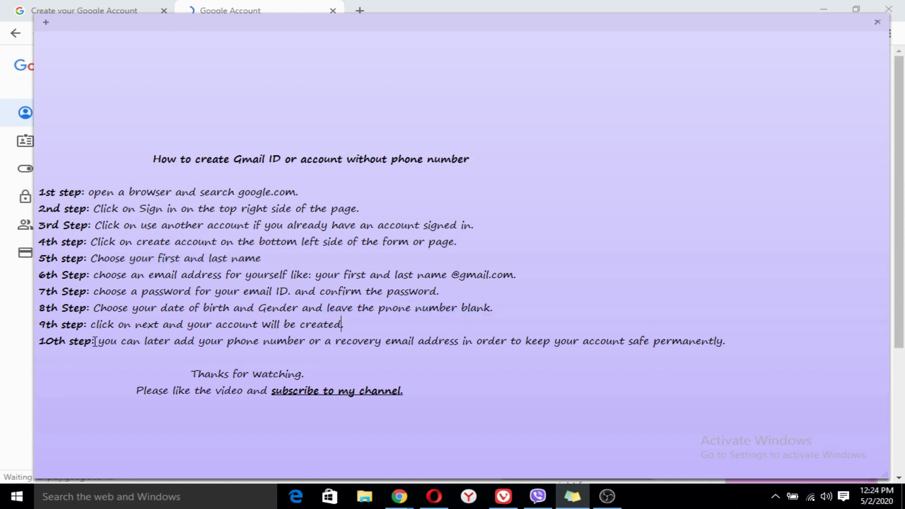
mouse_move(97, 340)
mouse_down()
mouse_move(608, 351)
mouse_move(727, 342)
mouse_up()
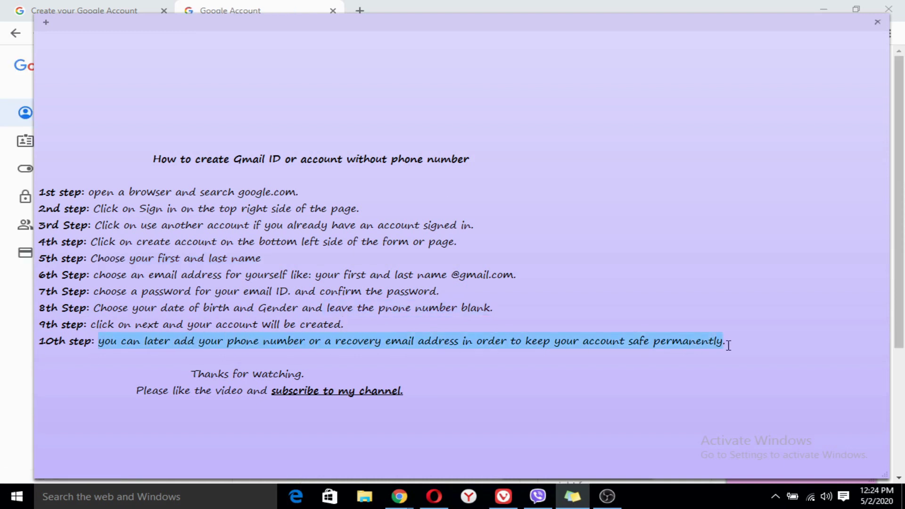
click(574, 499)
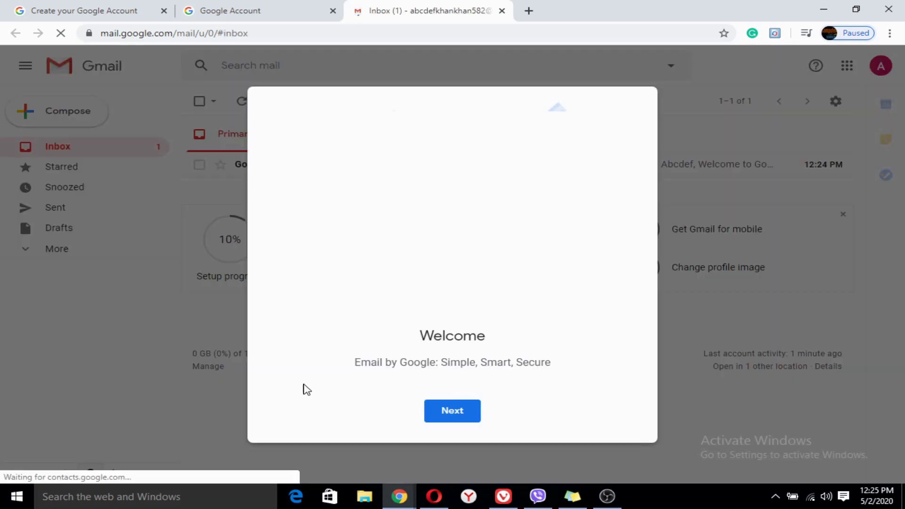
Step: Pass the Gmail welcome dialog with the Comfortable view chosen, reaching the inbox
click(469, 413)
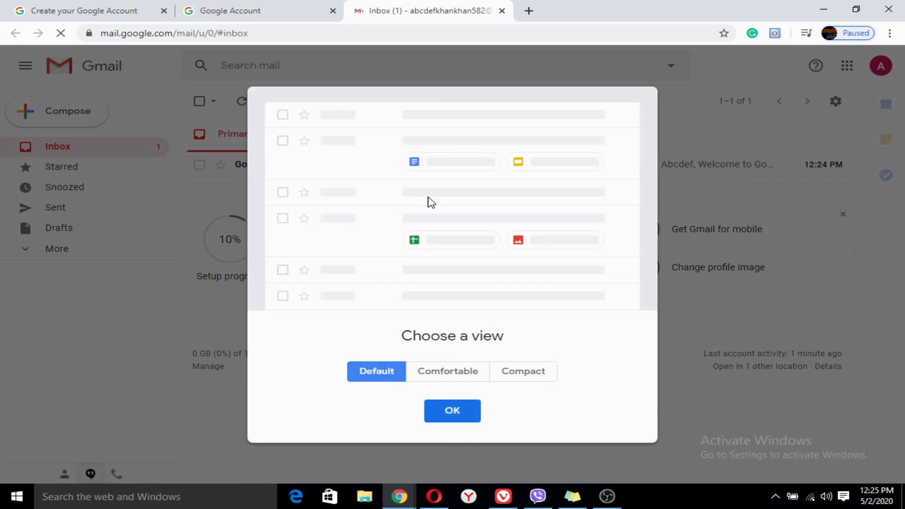
click(449, 373)
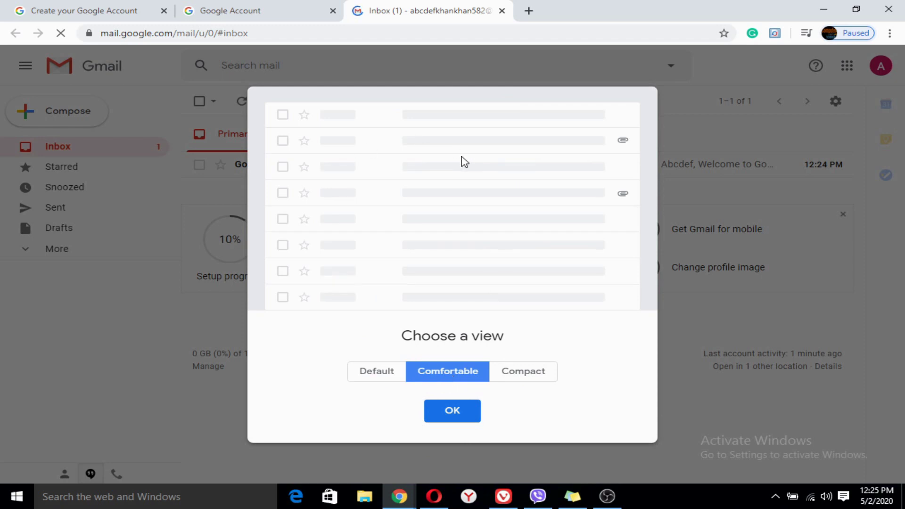
click(452, 420)
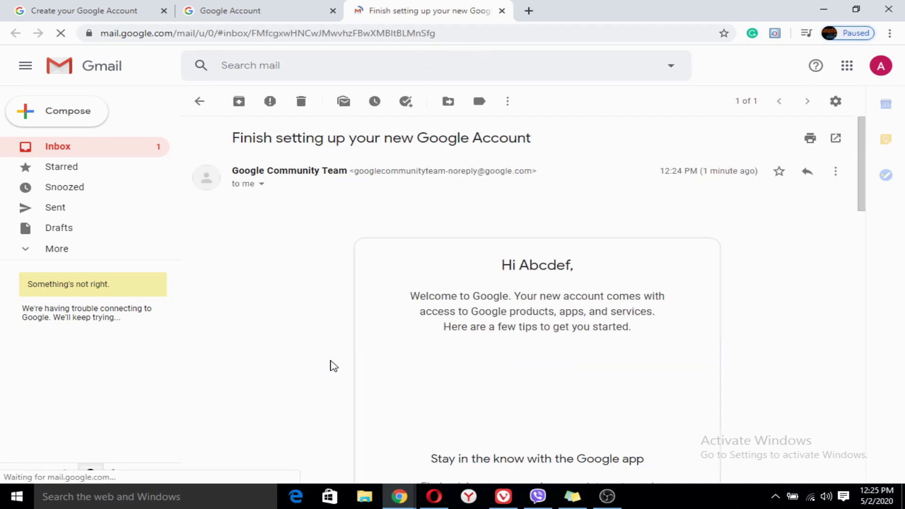
scroll(606, 333, down, 3)
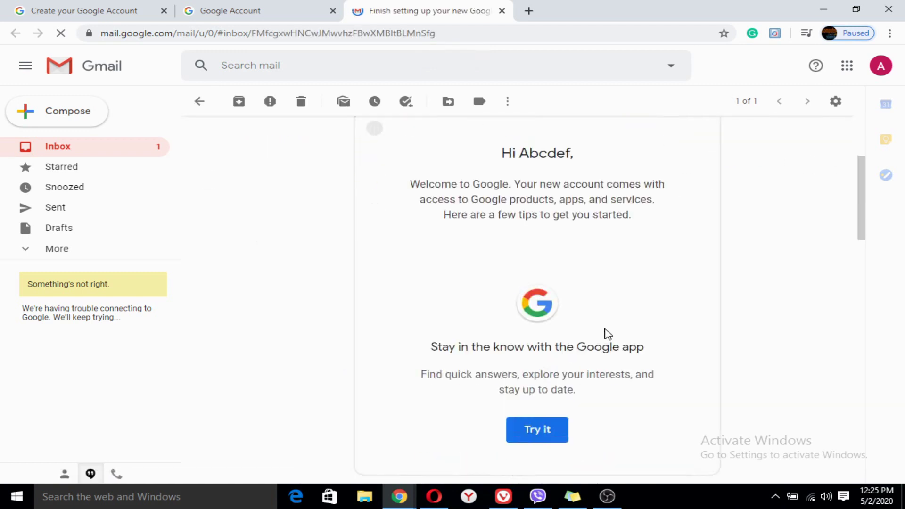
scroll(606, 333, up, 2)
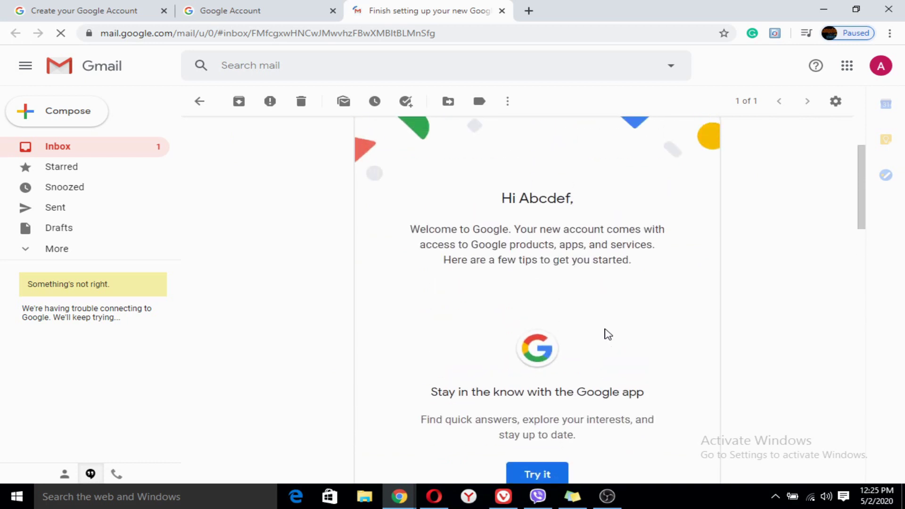